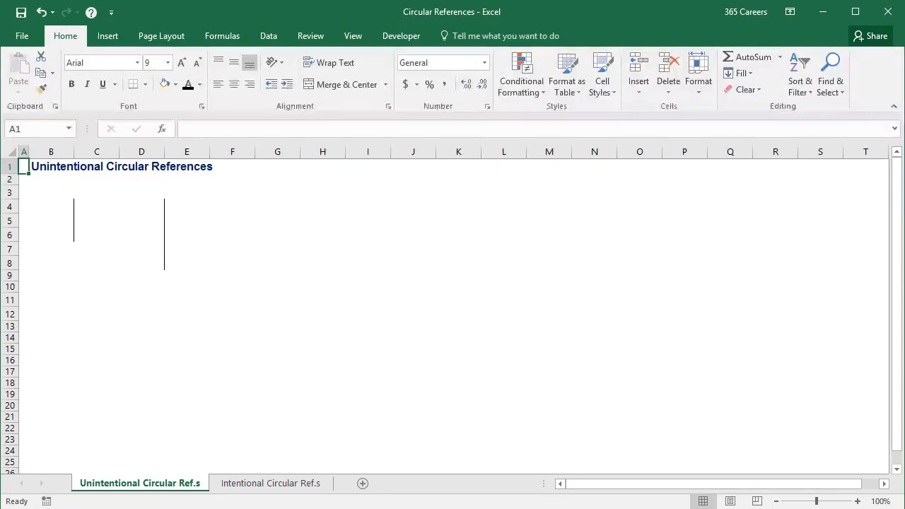
# Enter 1 in cell B4 and 3 in cell B5 of the Unintentional Circular Ref.s sheet
pyautogui.press('Down')
pyautogui.press('Down')
pyautogui.press('Down')
pyautogui.press('Right')
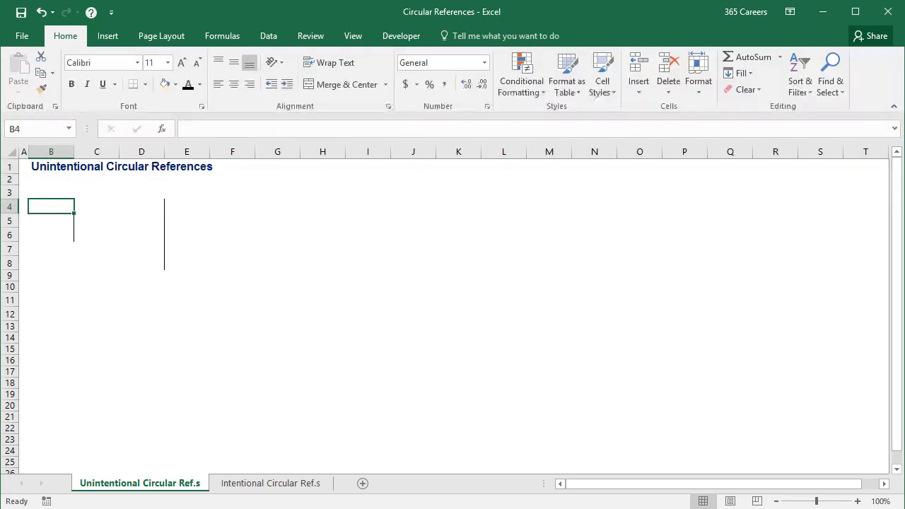
pyautogui.write('1')
pyautogui.press('Return')
pyautogui.write('3')
pyautogui.press('Return')
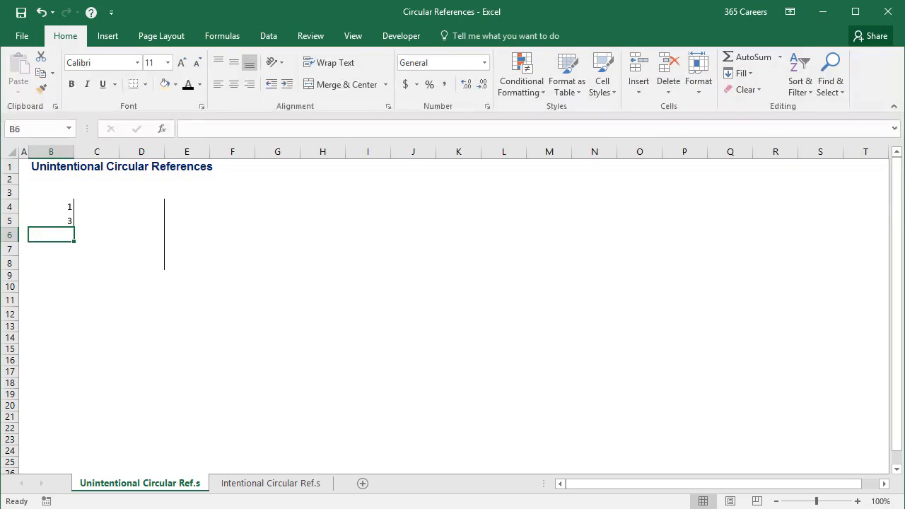
# Add the two numbers above in cell B6 with the formula =B4+B5
pyautogui.write('=')
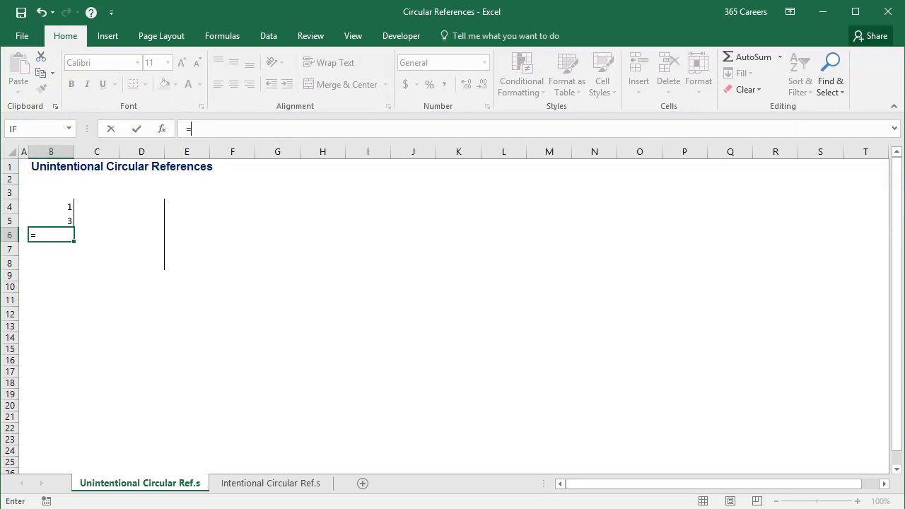
pyautogui.press('Up')
pyautogui.press('Up')
pyautogui.write('+')
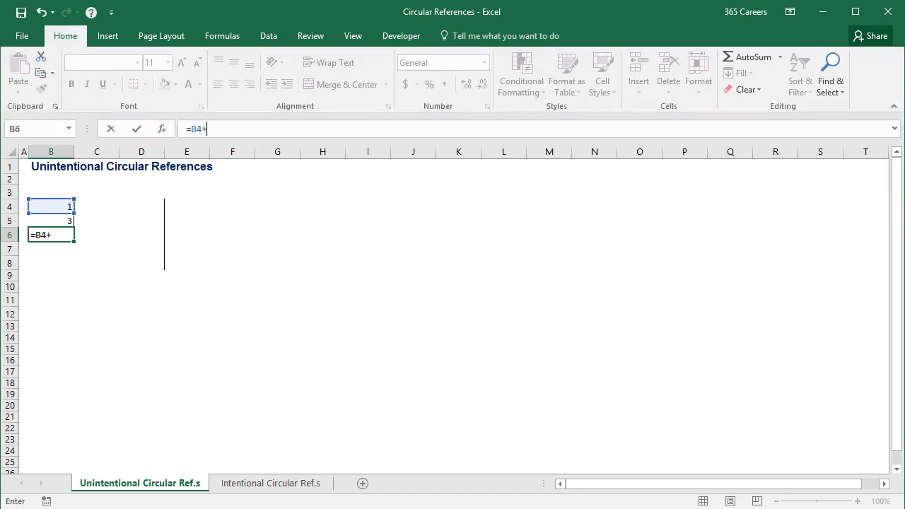
pyautogui.press('Up')
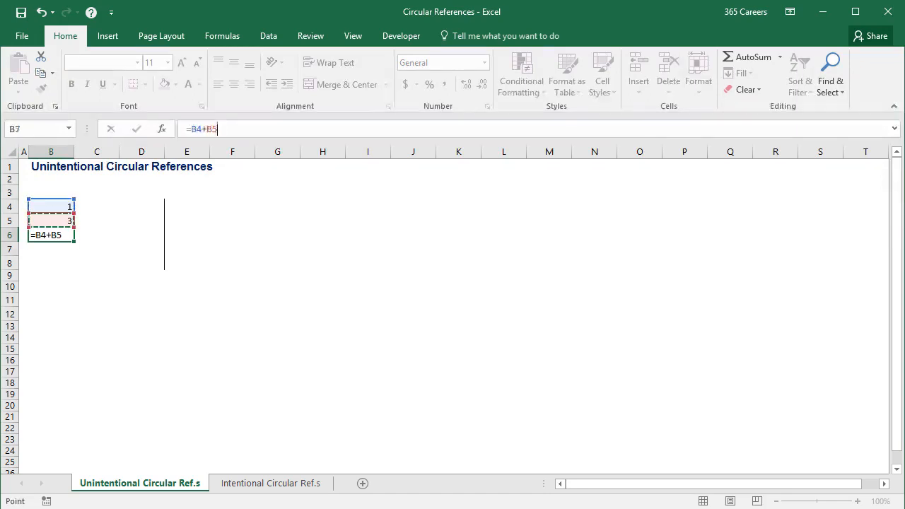
pyautogui.press('Return')
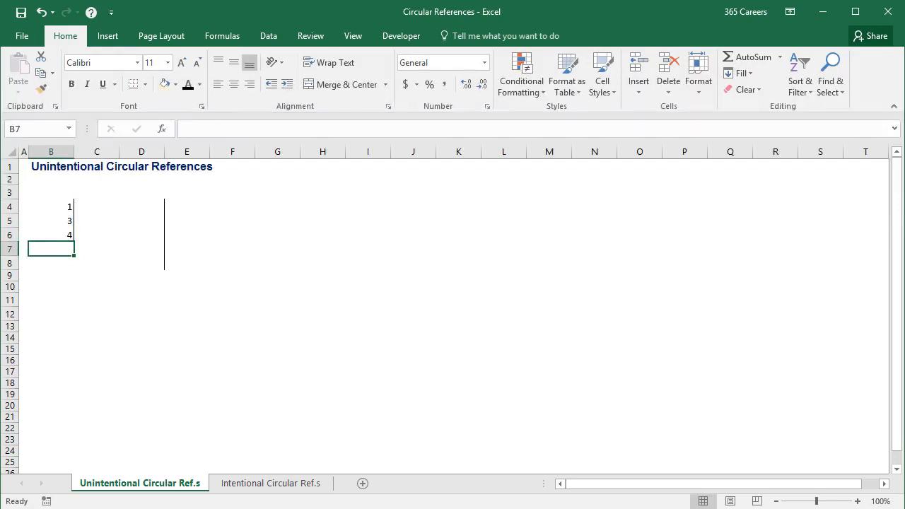
# Extend the formula in B6 to =B4+B5+B6 so it refers to its own cell, and dismiss the circular reference warning
pyautogui.press('Up')
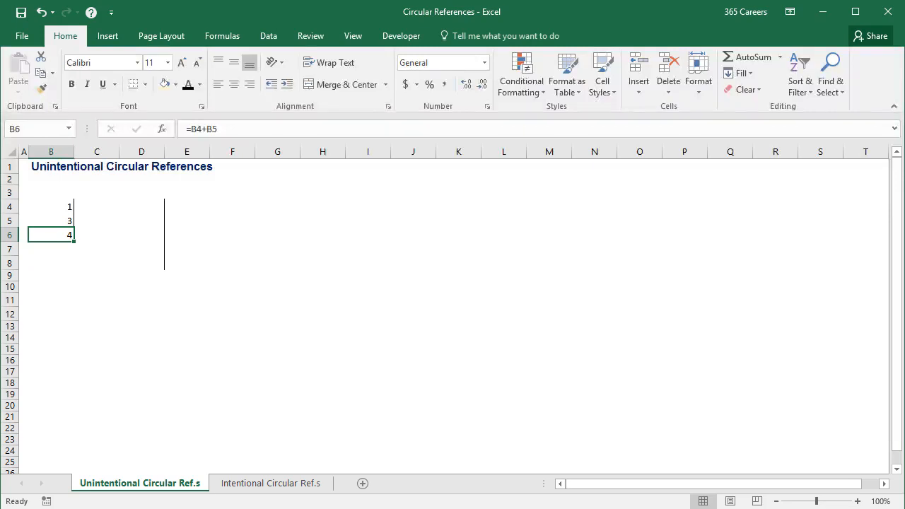
pyautogui.press('F2')
pyautogui.write('+')
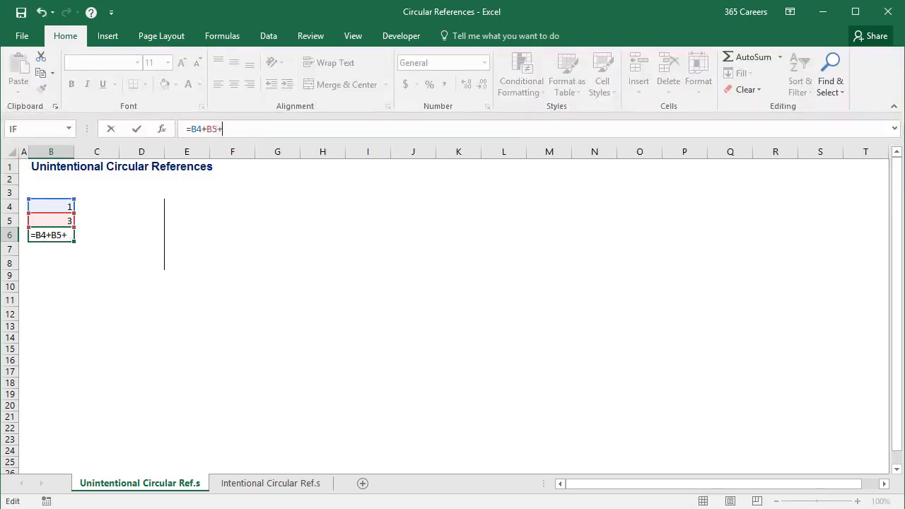
pyautogui.write('B6')
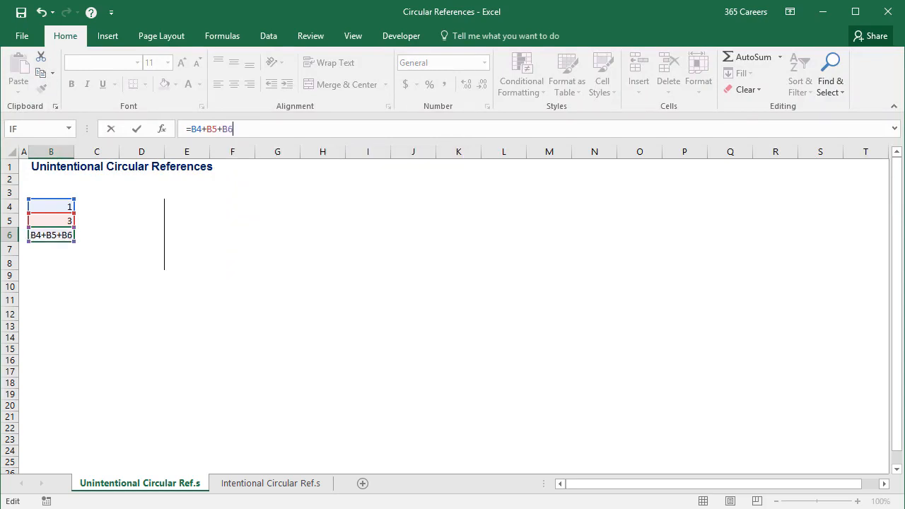
pyautogui.press('Return')
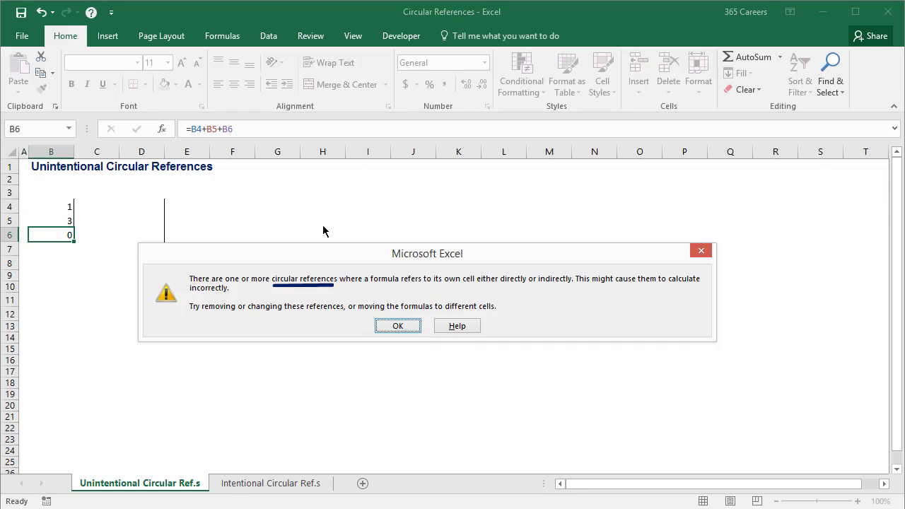
pyautogui.click(399, 326)
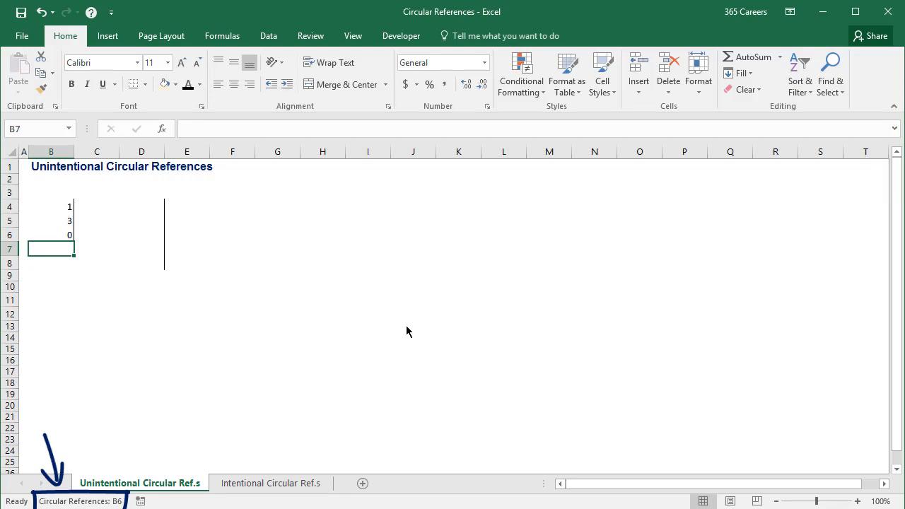
pyautogui.press('Up')
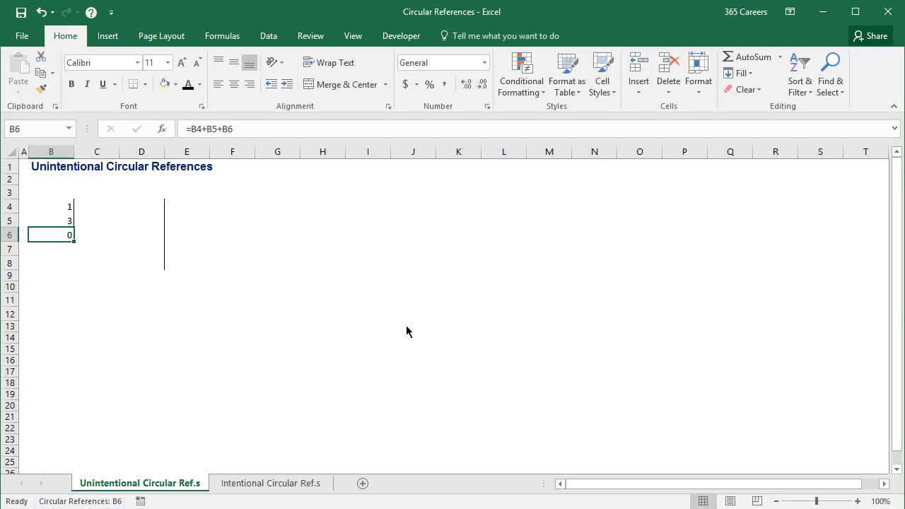
pyautogui.press('Up')
pyautogui.press('Up')
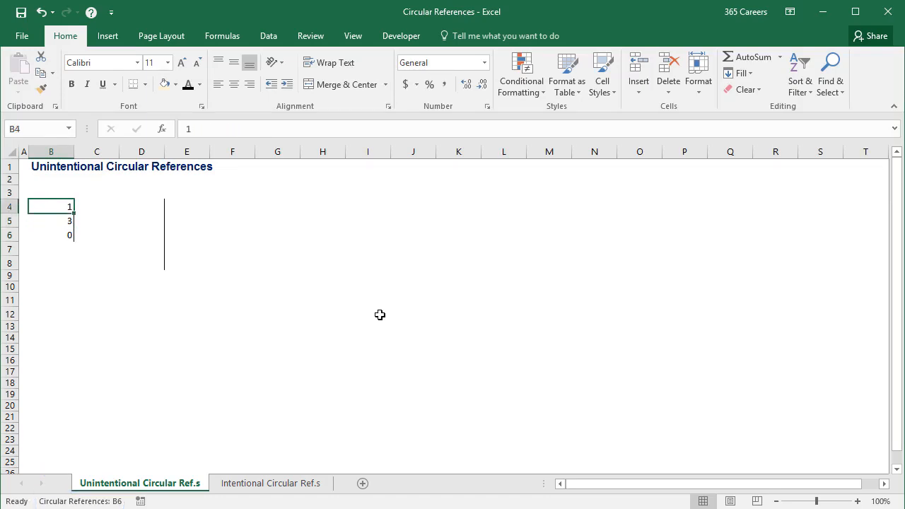
# Enter the formula =D4*10 in cell D5 and =D5*10 in cell D6
pyautogui.click(156, 203)
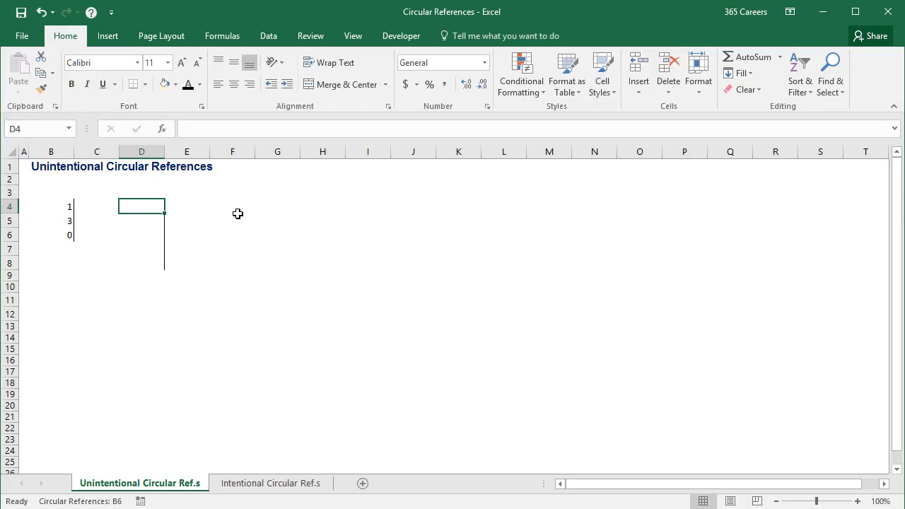
pyautogui.press('Down')
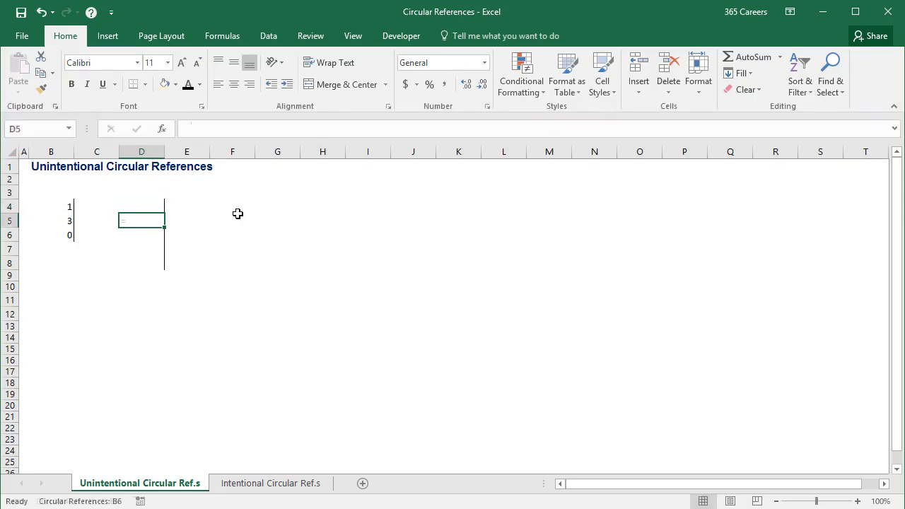
pyautogui.write('=')
pyautogui.press('Up')
pyautogui.write('*')
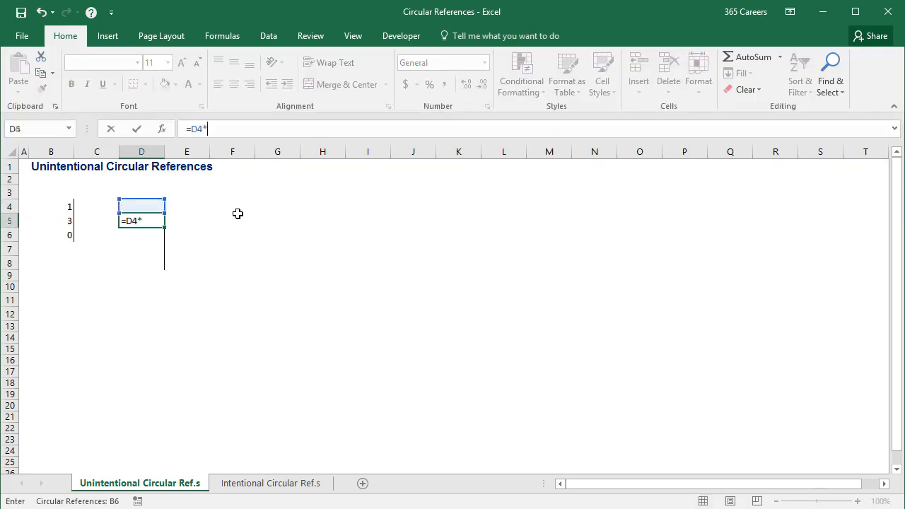
pyautogui.write('10')
pyautogui.press('Return')
pyautogui.write('=')
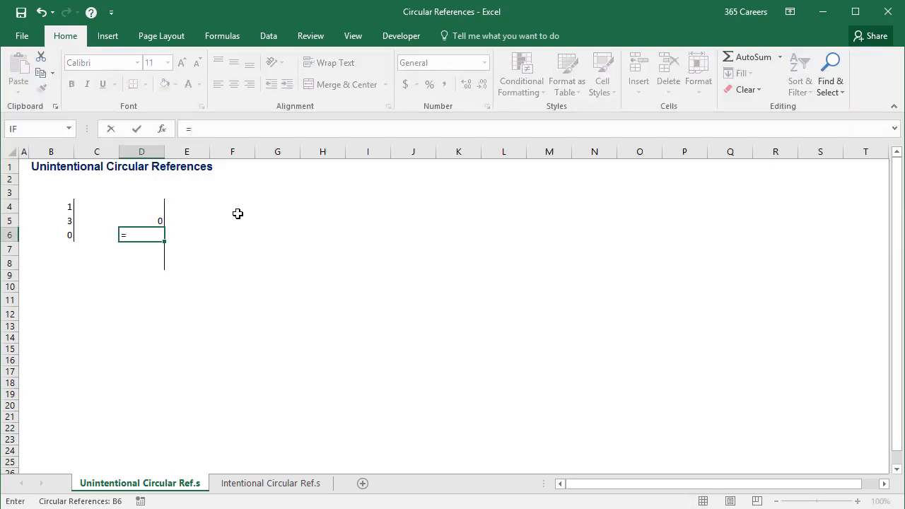
pyautogui.press('Up')
pyautogui.write('*')
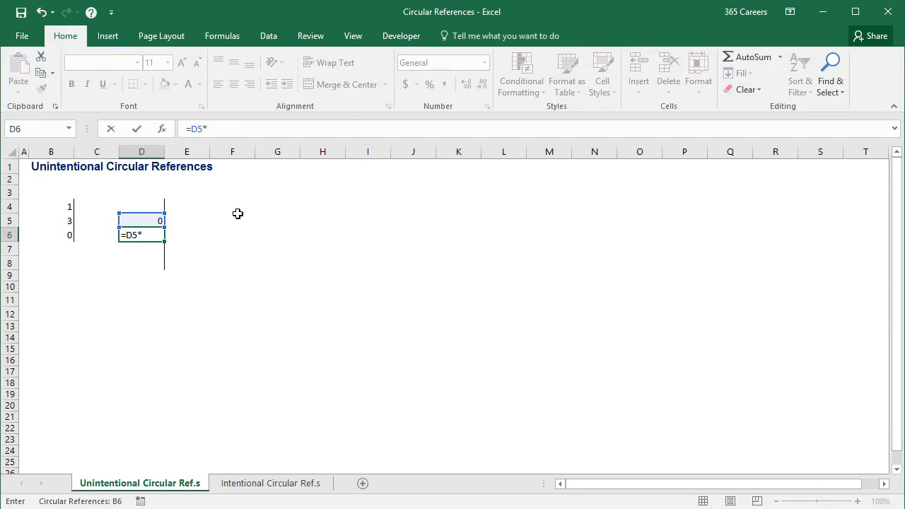
pyautogui.write('10')
pyautogui.press('Return')
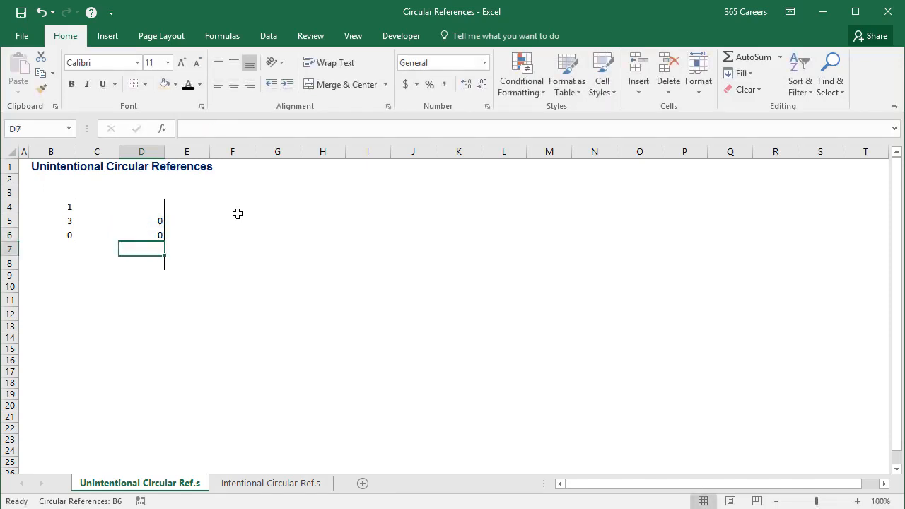
# Continue the chain with the formula =D6*10 in cell D7 and =D7*10 in cell D8
pyautogui.write('=')
pyautogui.press('Up')
pyautogui.write('*1')
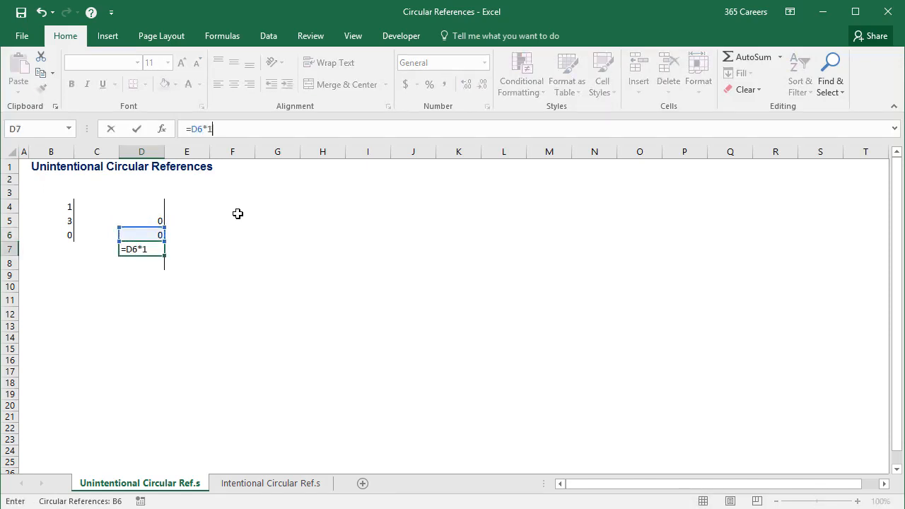
pyautogui.write('0')
pyautogui.press('Return')
pyautogui.write('=')
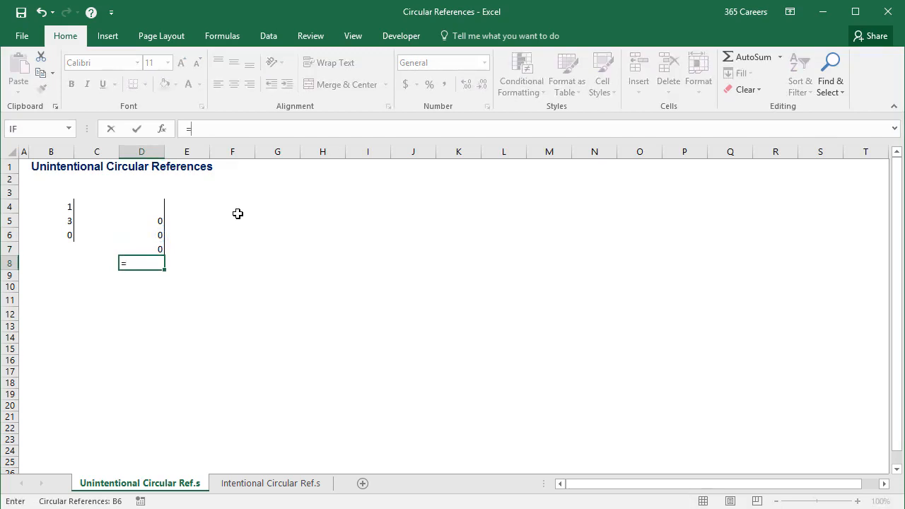
pyautogui.press('Up')
pyautogui.write('*10')
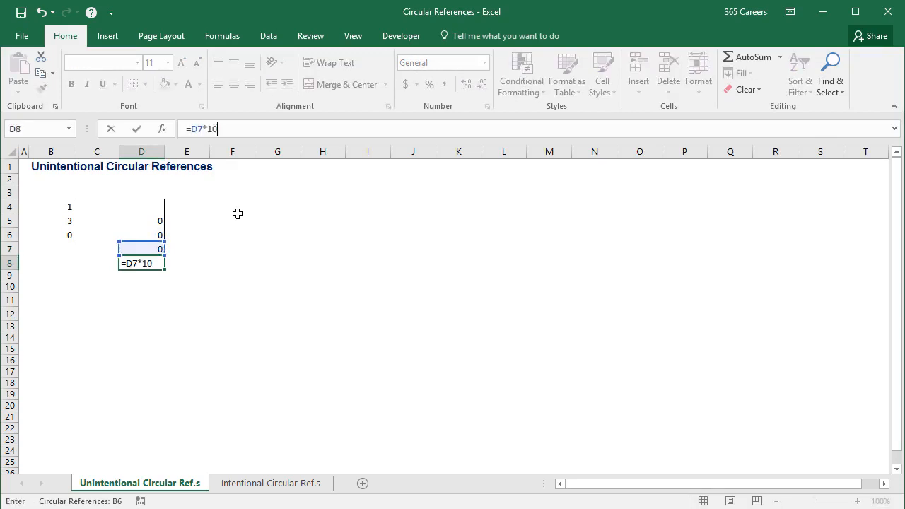
pyautogui.press('Return')
# Enter 5 in cell D4 as the starting value and check the chain of formulas down to D8
pyautogui.press('Up')
pyautogui.press('Up')
pyautogui.press('Up')
pyautogui.press('Up')
pyautogui.press('Up')
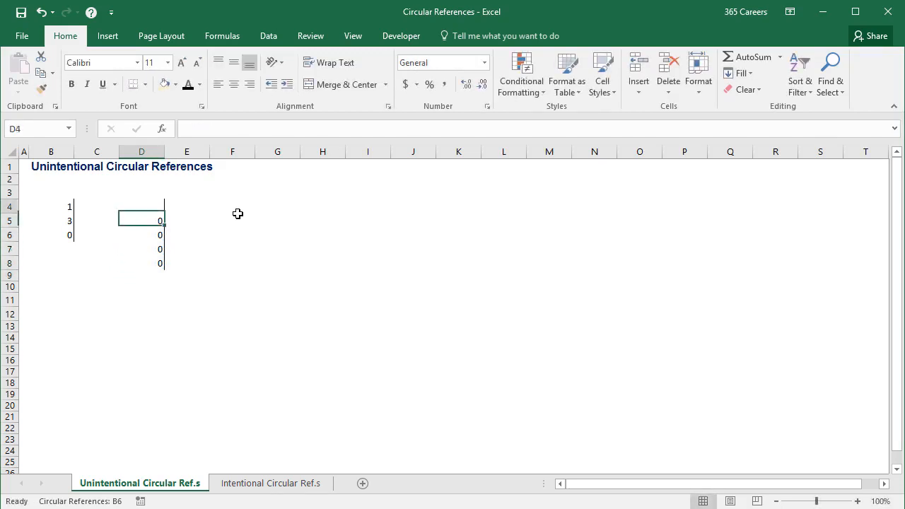
pyautogui.write('5')
pyautogui.press('Return')
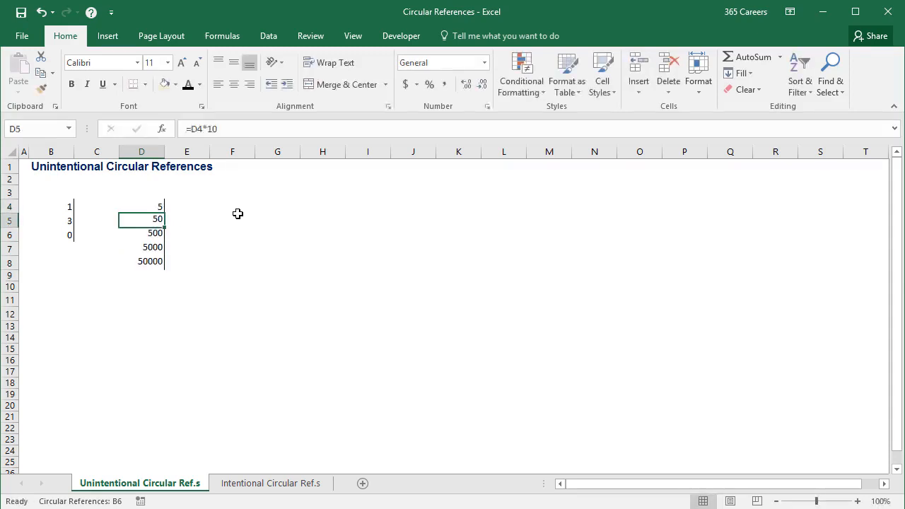
pyautogui.press('Down')
pyautogui.press('Down')
pyautogui.press('Down')
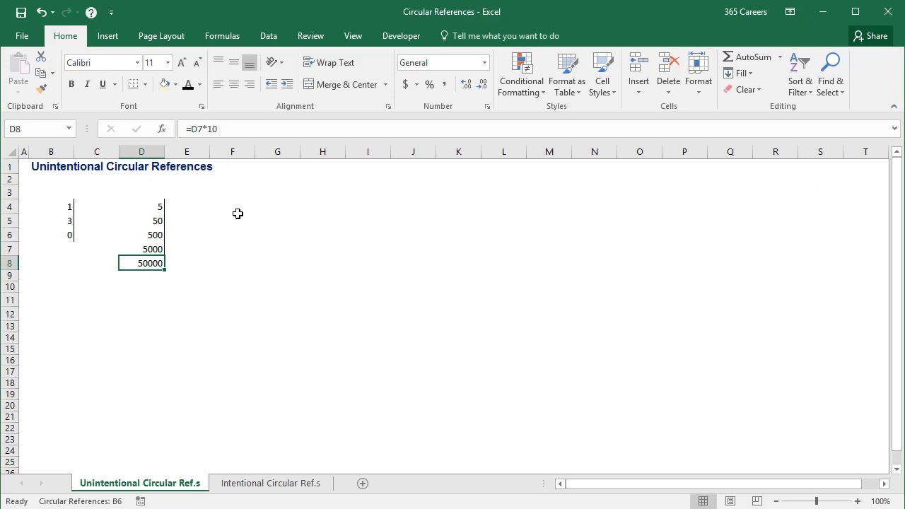
# Replace the starting value in D4 with the formula =D8 to close the chain into a circular loop
pyautogui.press('Up')
pyautogui.press('Up')
pyautogui.press('Up')
pyautogui.press('Up')
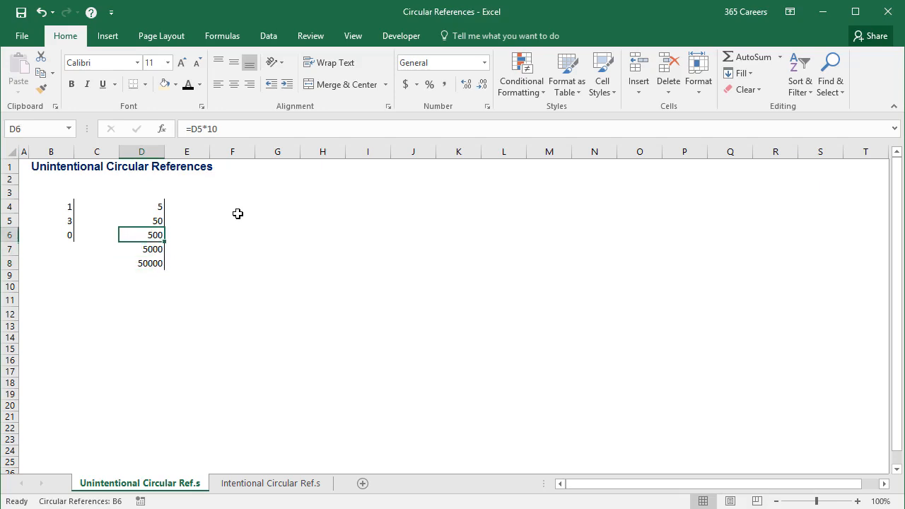
pyautogui.write('=')
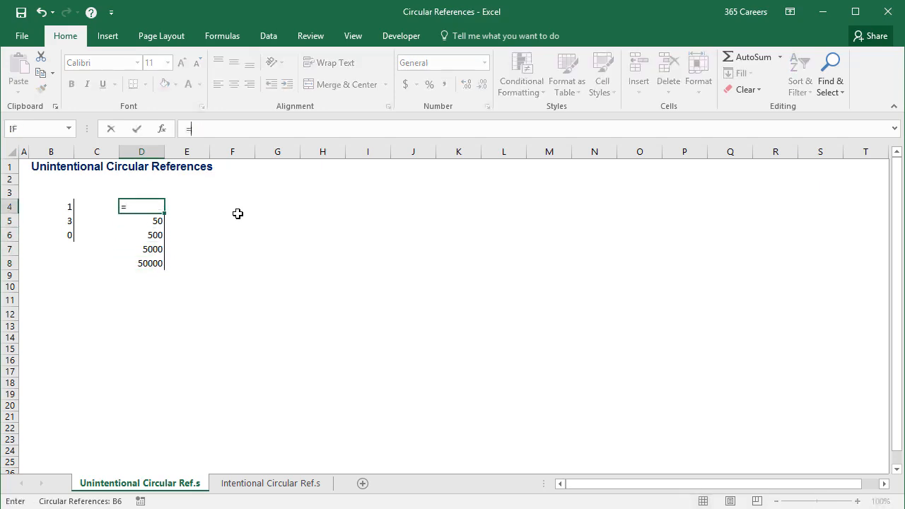
pyautogui.press('Down')
pyautogui.press('Down')
pyautogui.press('Down')
pyautogui.press('Down')
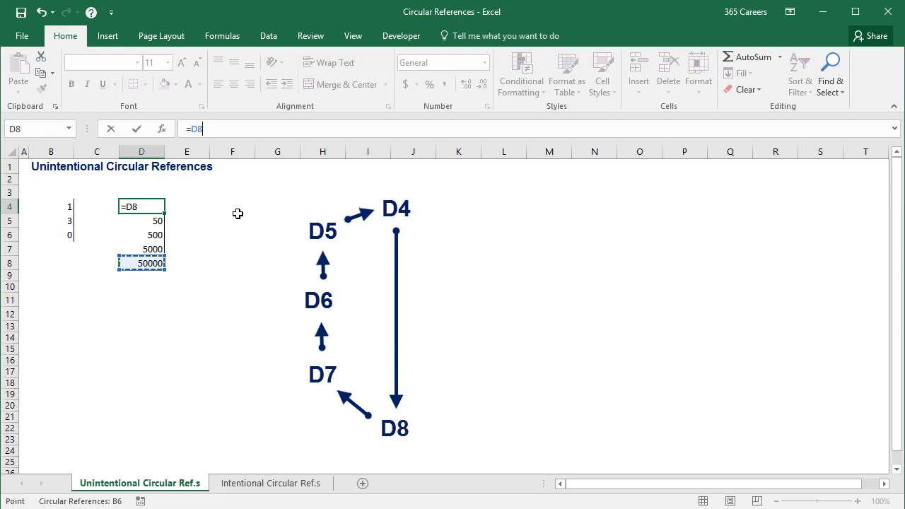
pyautogui.press('Return')
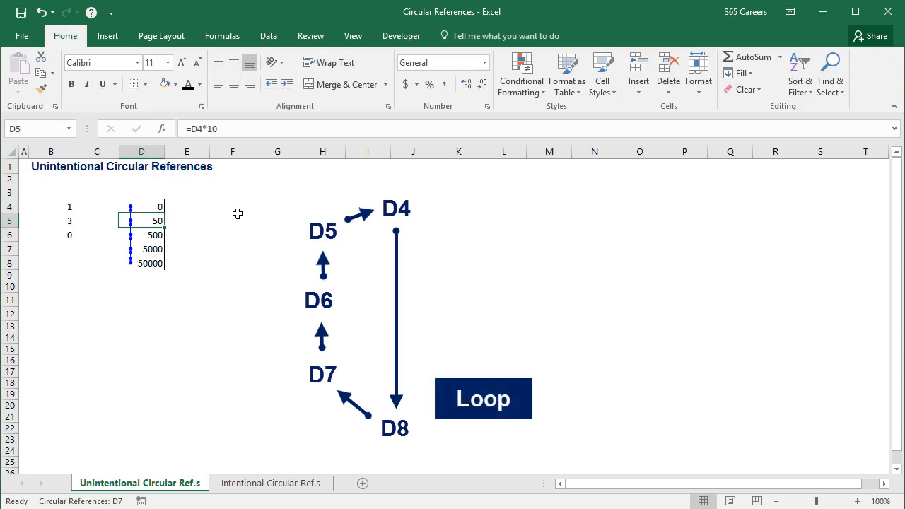
pyautogui.press('Up')
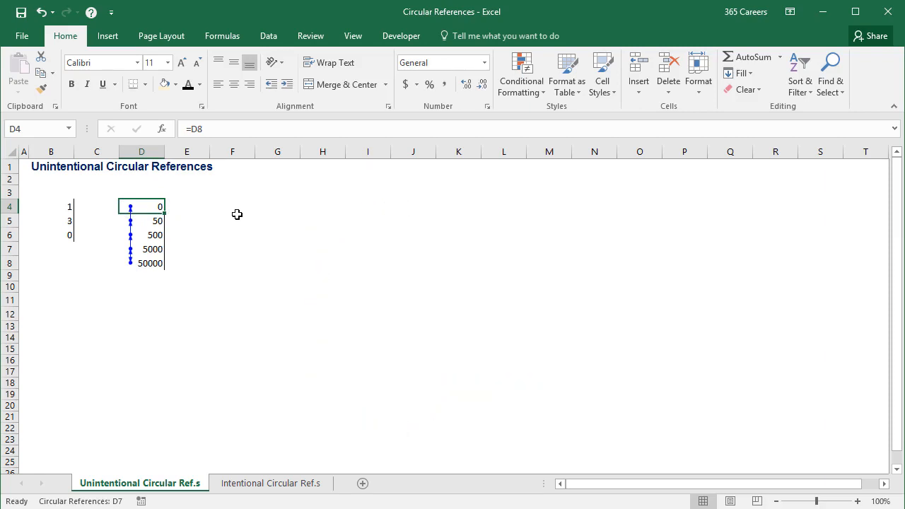
# Switch to the Intentional Circular Ref.s sheet and select the empty 2016 Net Revenue cell, C8
pyautogui.click(290, 487)
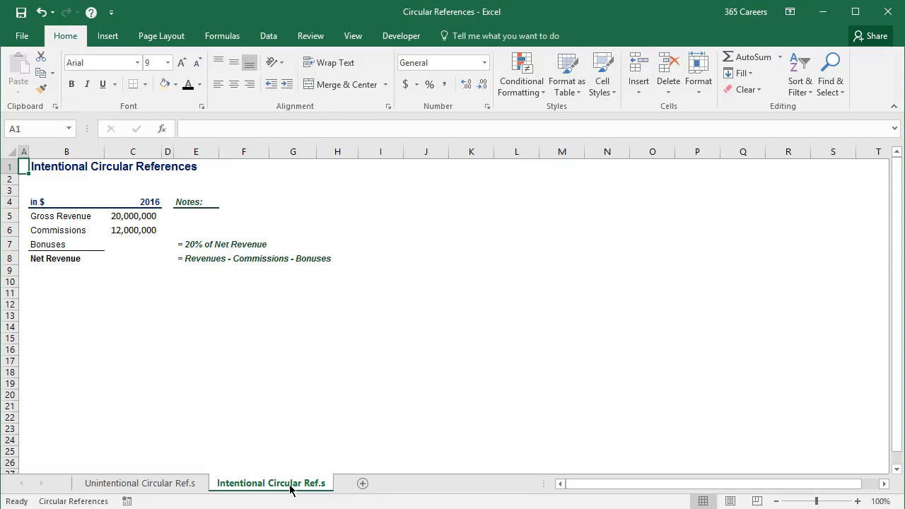
pyautogui.press('Right')
pyautogui.hotkey('ctrl', 'Down')
pyautogui.hotkey('ctrl', 'Down')
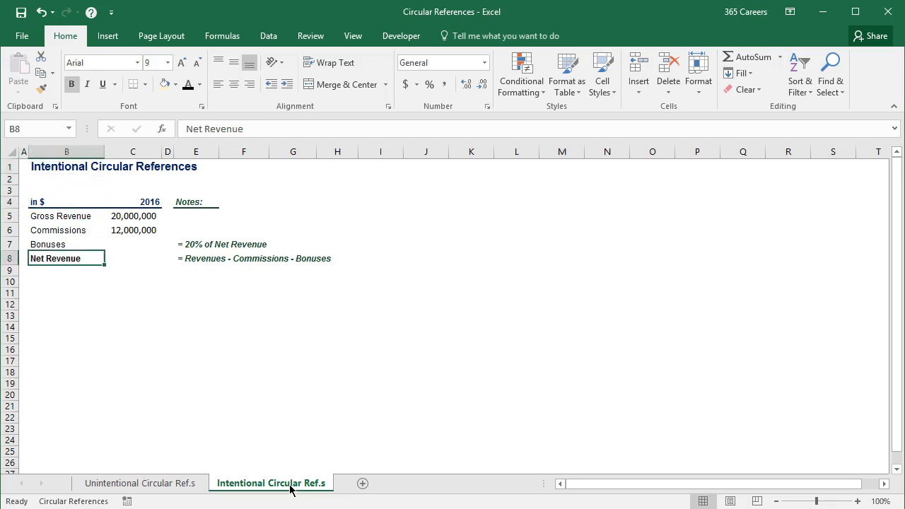
pyautogui.press('Right')
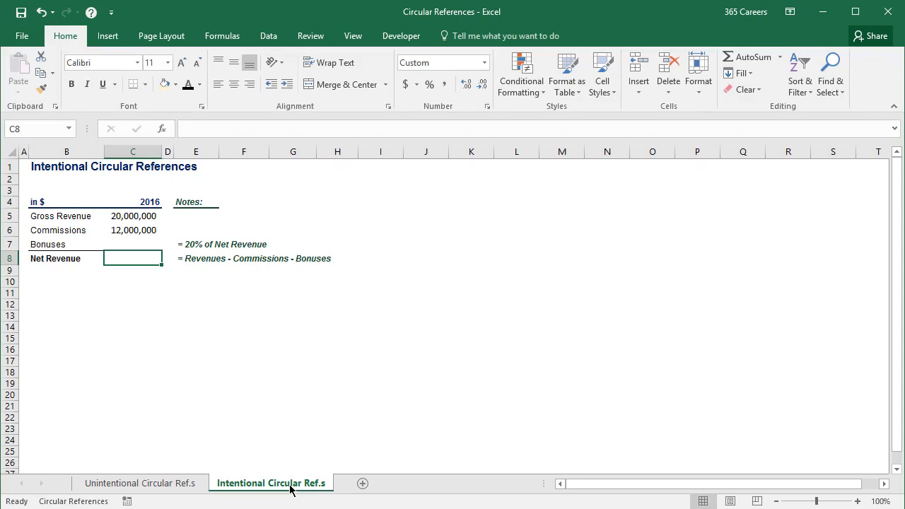
pyautogui.press('Up')
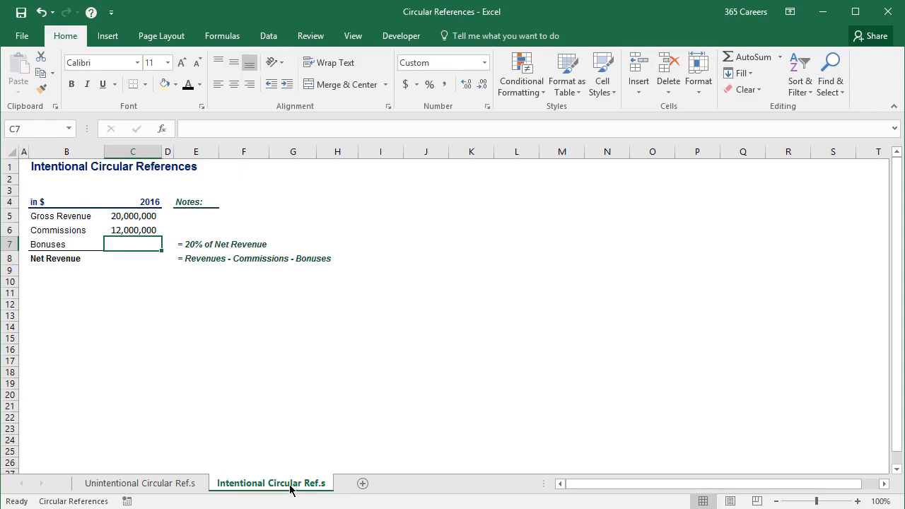
pyautogui.press('Down')
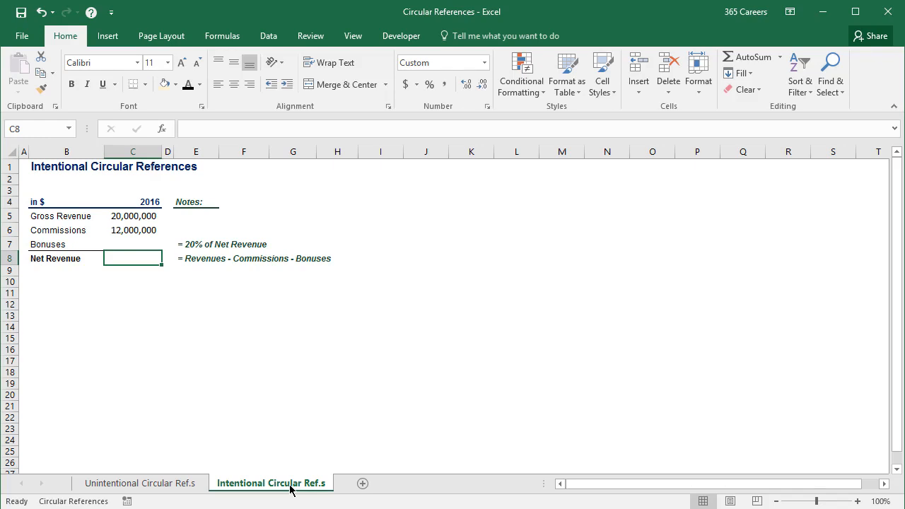
# Calculate 2016 Net Revenue in cell C8 with the formula =C5-C6-C7, subtracting commissions and bonuses from gross revenue
pyautogui.press('Up')
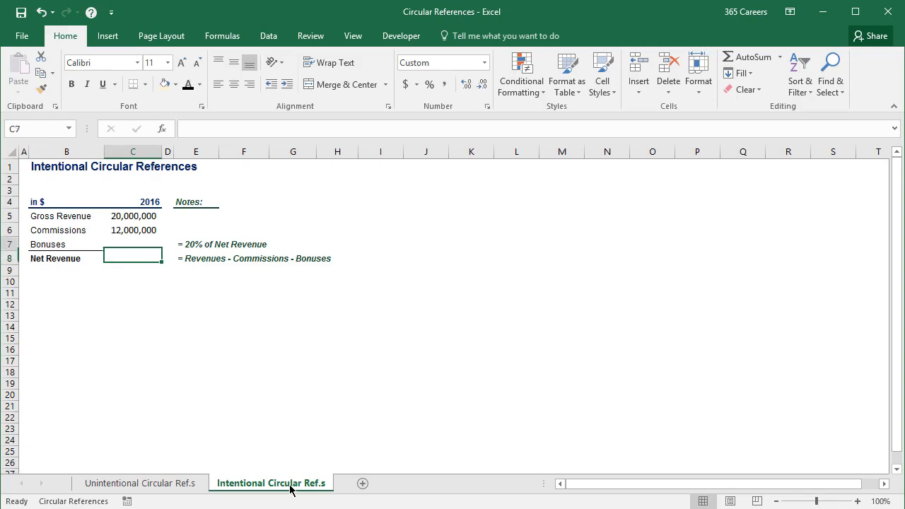
pyautogui.write('=')
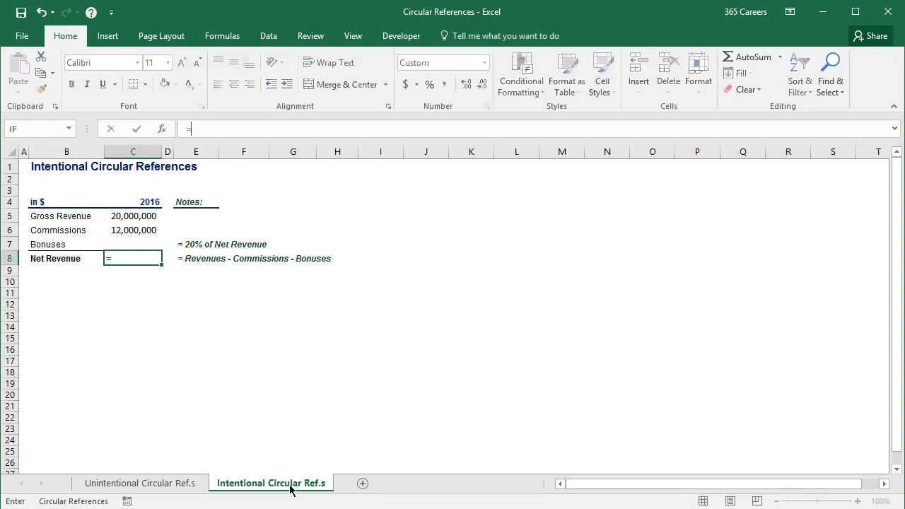
pyautogui.press('Up')
pyautogui.press('Up')
pyautogui.press('Up')
pyautogui.write('-')
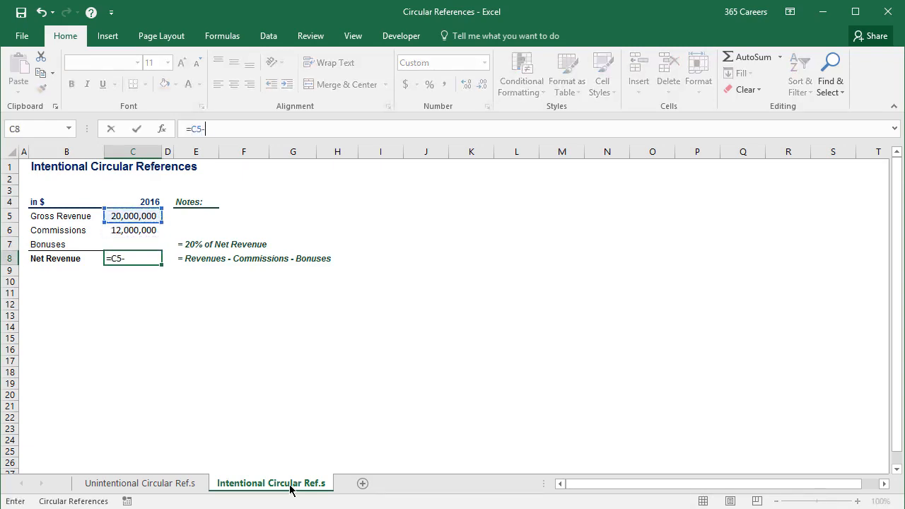
pyautogui.press('Up')
pyautogui.press('Up')
pyautogui.write('-')
pyautogui.press('Up')
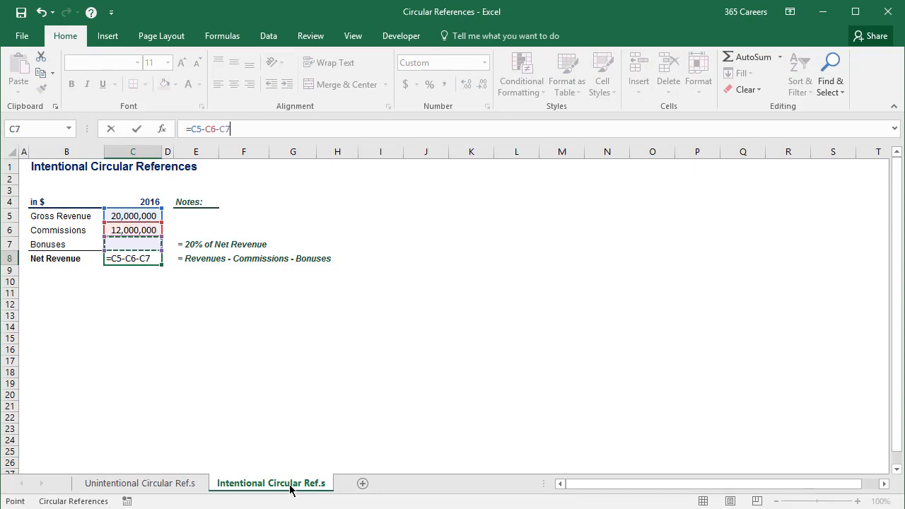
pyautogui.press('Return')
# Calculate the 2016 Bonuses in cell C7 as 20% of net revenue with the formula =0.2*C8
pyautogui.press('Up')
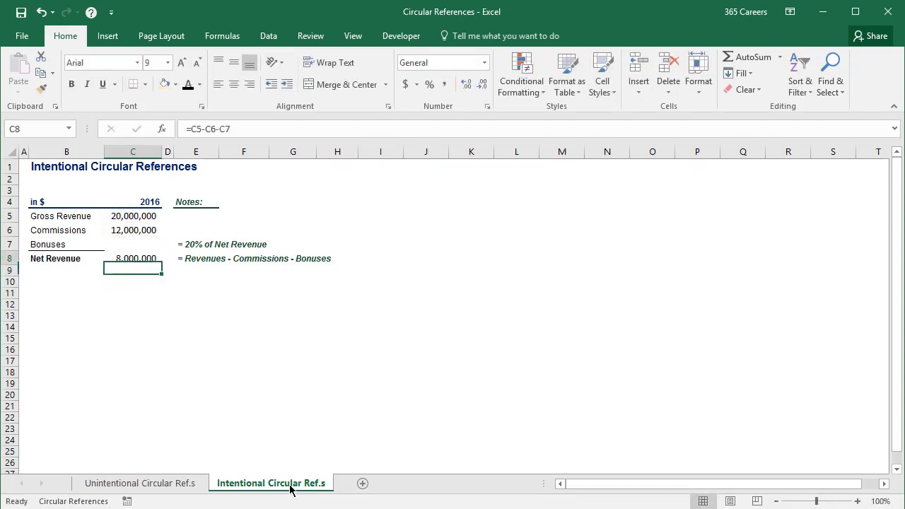
pyautogui.press('Up')
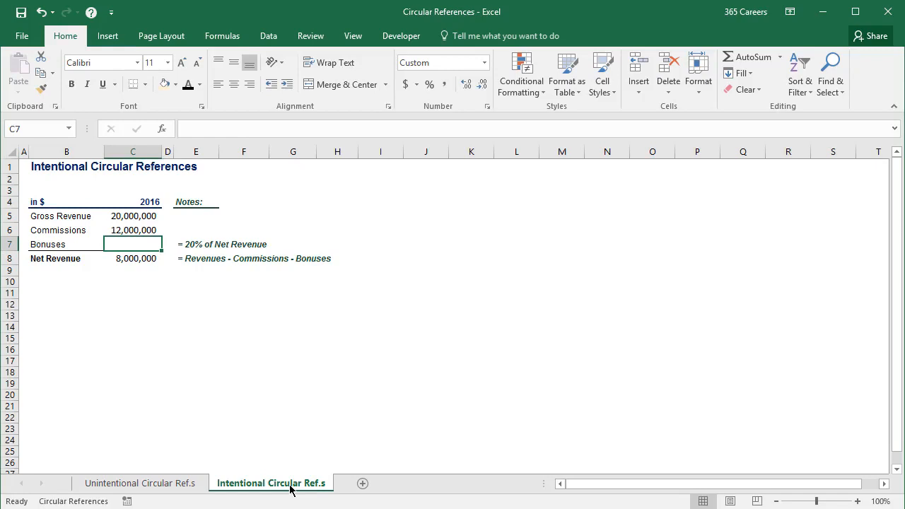
pyautogui.write('=0.2')
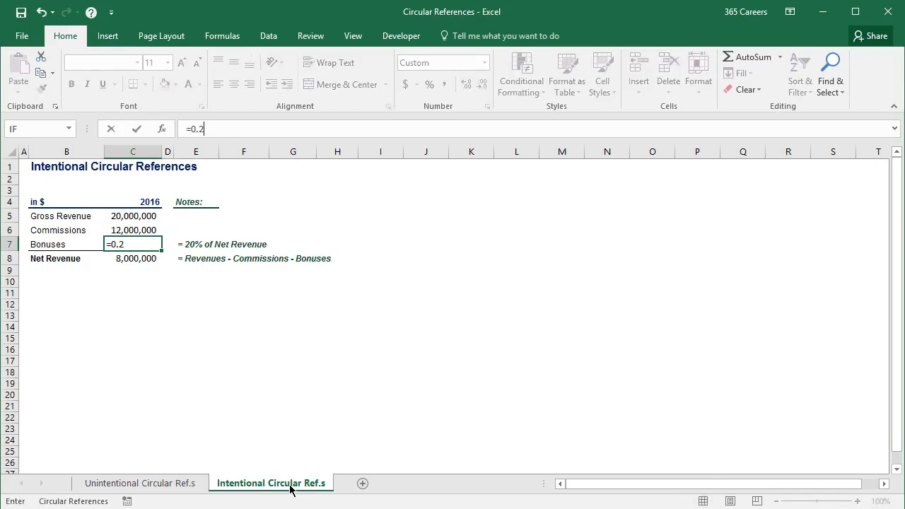
pyautogui.write('*')
pyautogui.press('Down')
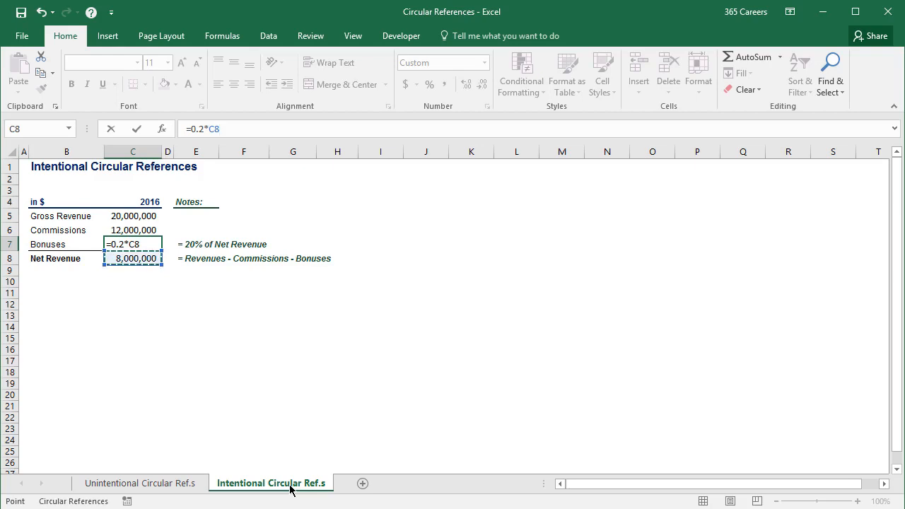
pyautogui.press('Return')
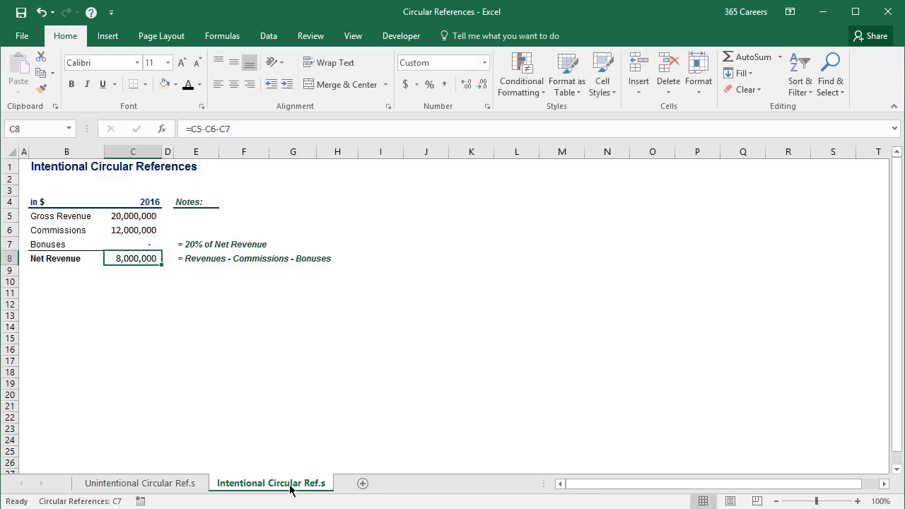
# Enable iterative calculation in the Excel formula options and check the recalculated Net Revenue and Bonuses cells
pyautogui.press('Up')
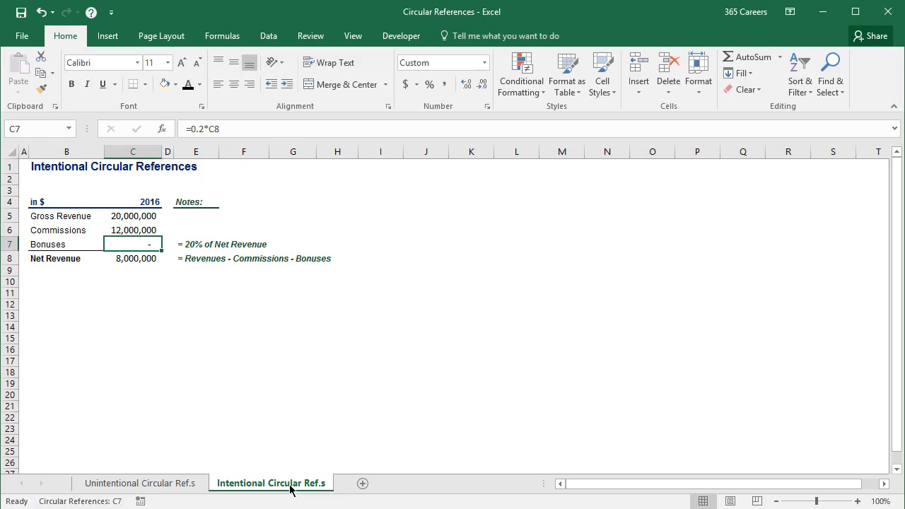
pyautogui.click(23, 36)
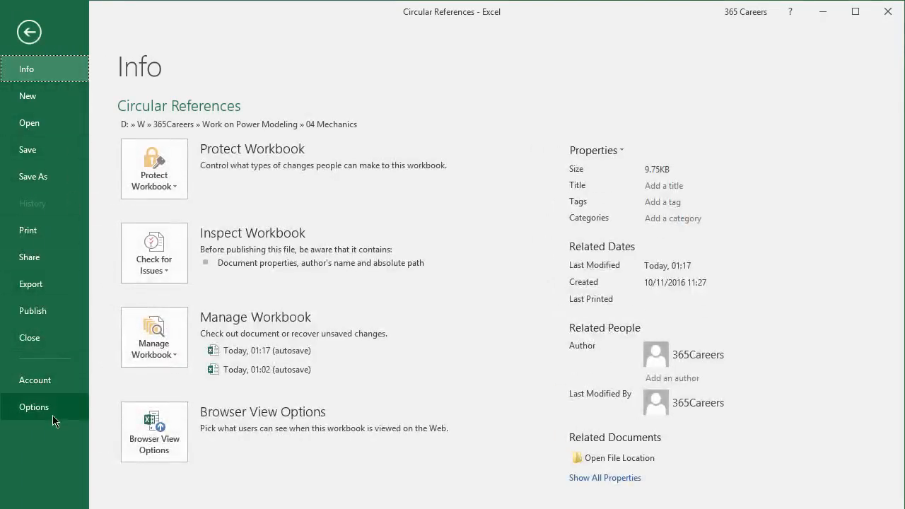
pyautogui.click(34, 407)
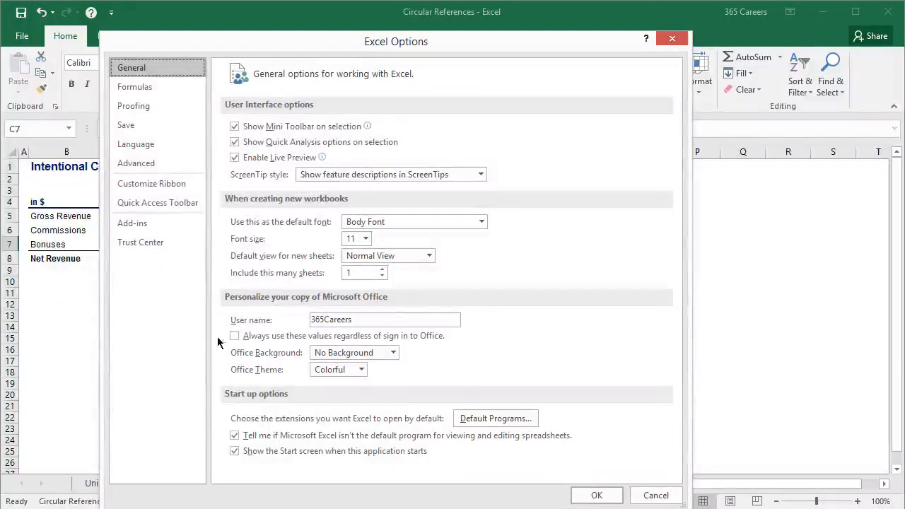
pyautogui.click(203, 91)
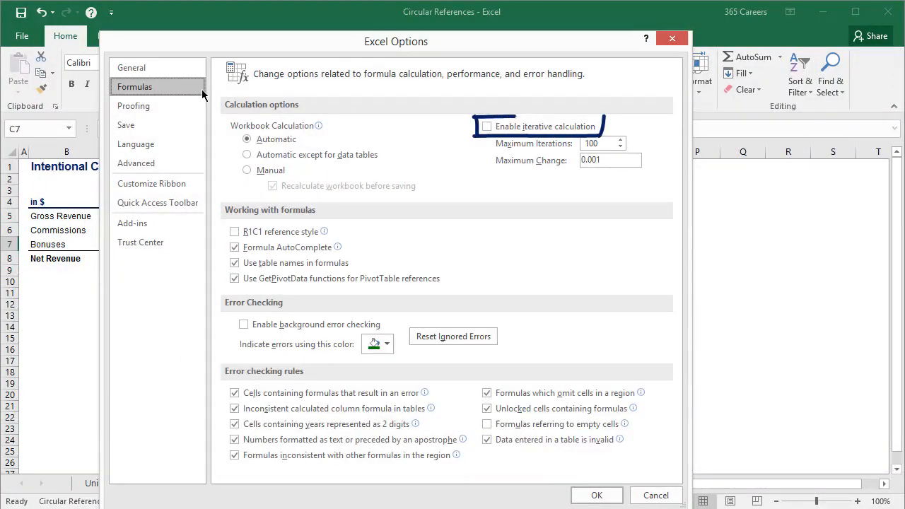
pyautogui.click(487, 128)
pyautogui.click(599, 493)
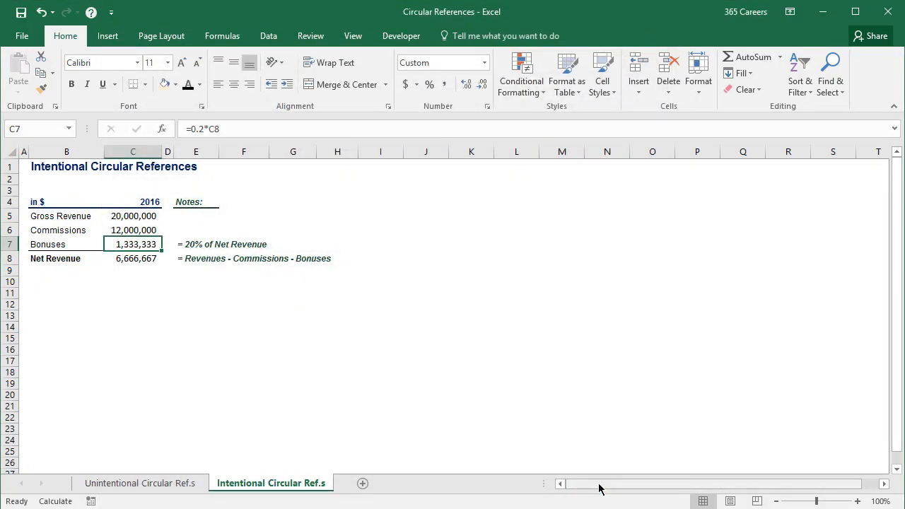
pyautogui.press('Down')
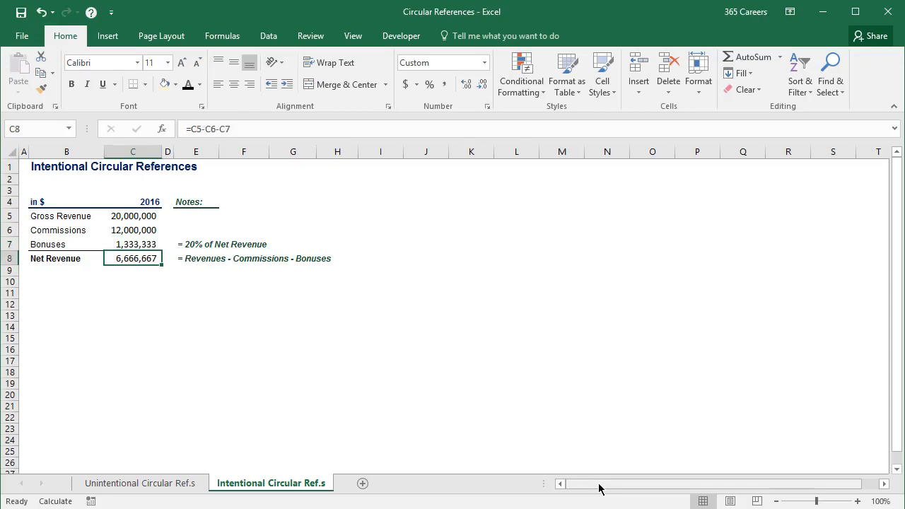
pyautogui.press('Up')
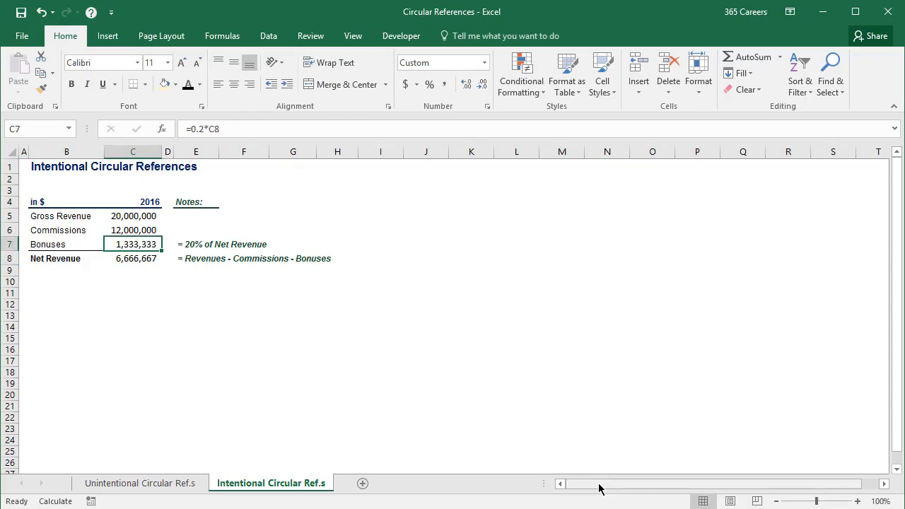